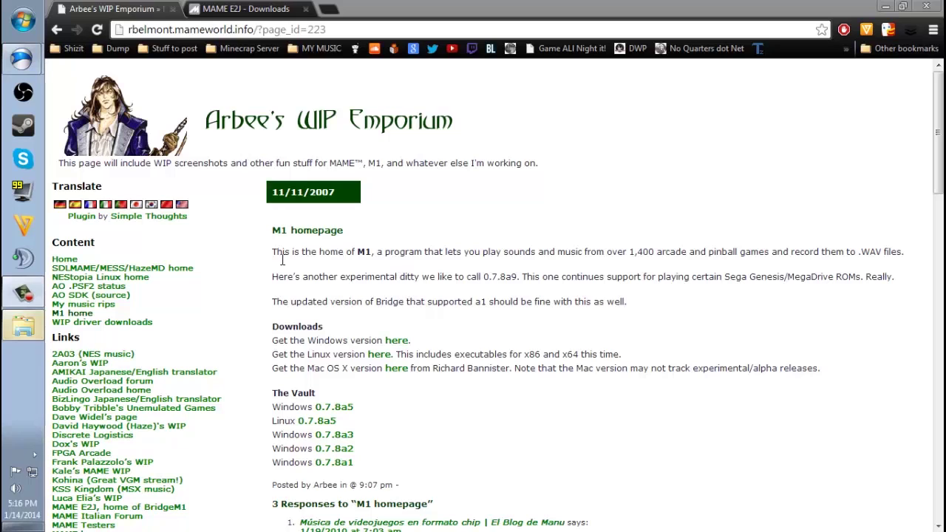
Review the M1 homepage's download section and the BridgeM1 v0.60a14 front-end download page.
triple_click(311, 241)
left_click(303, 295)
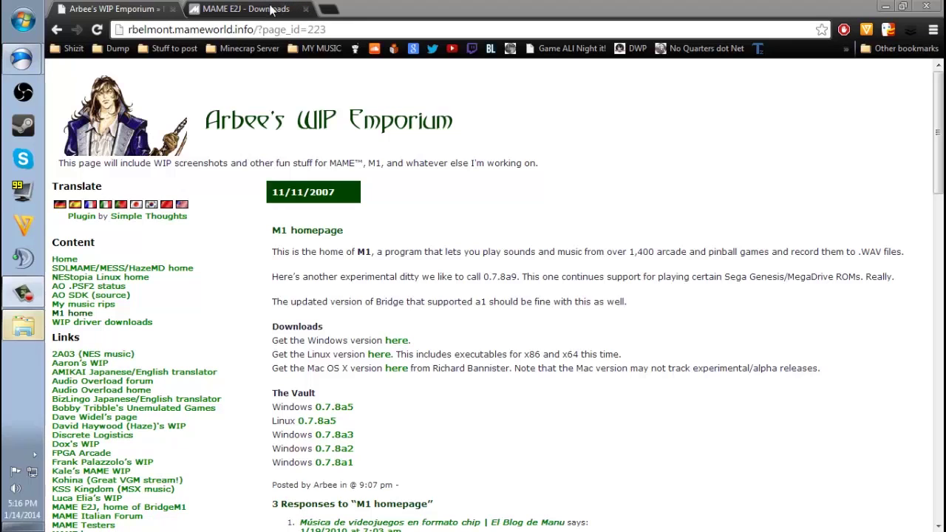
left_click(271, 9)
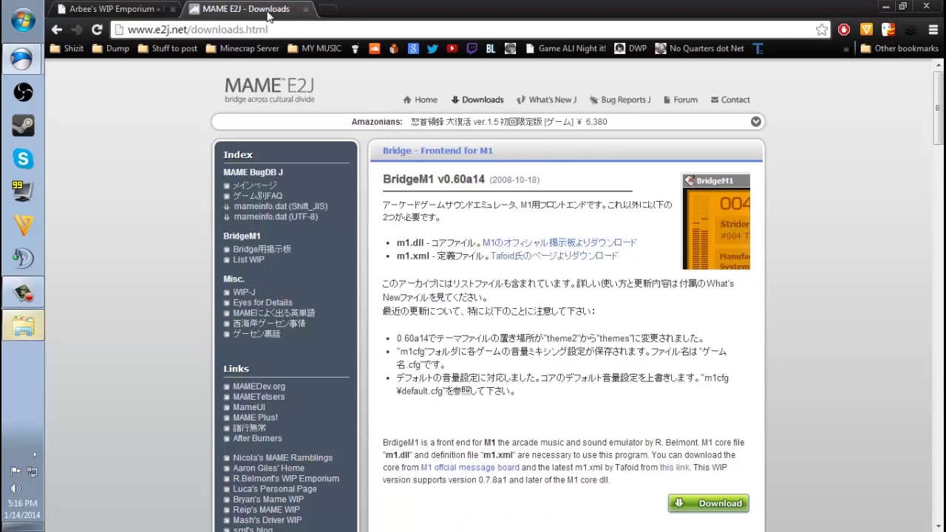
left_click(152, 9)
left_click(226, 10)
left_click(156, 9)
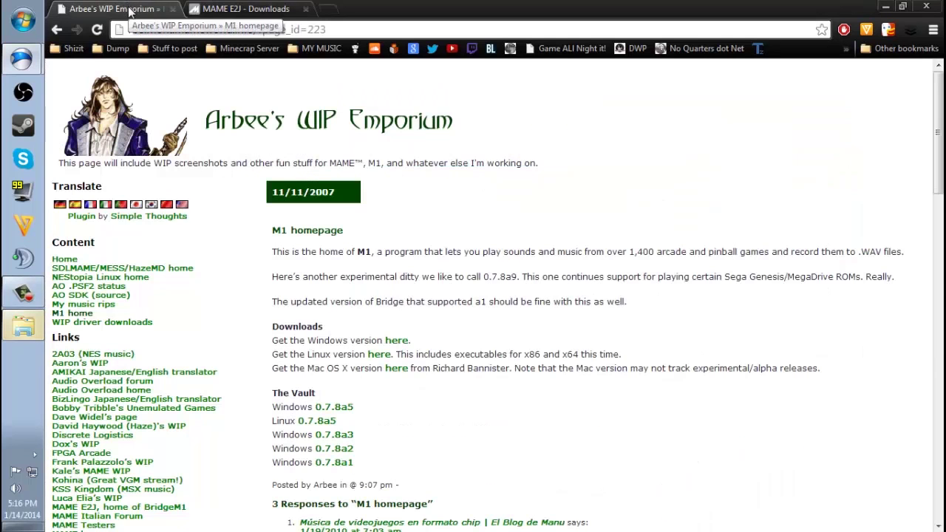
left_click(231, 11)
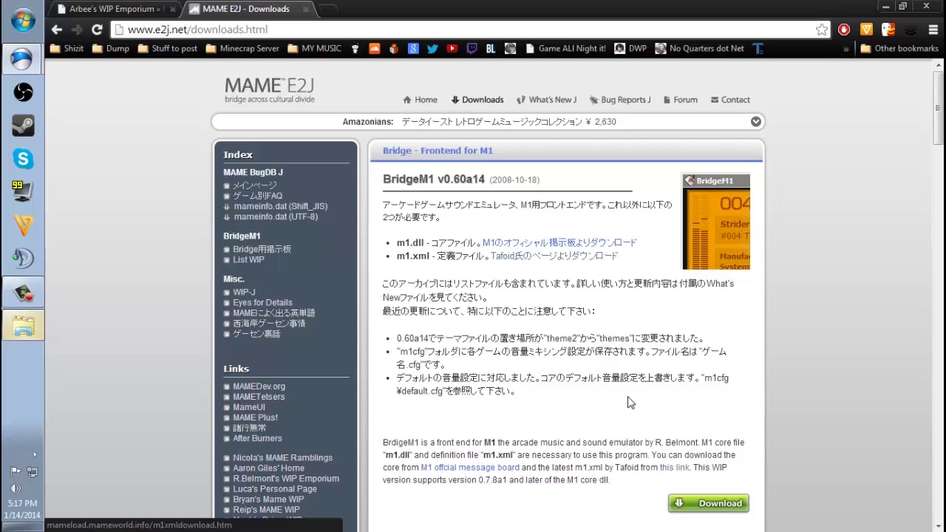
scroll(602, 458, "down", 2)
scroll(600, 403, "up", 1)
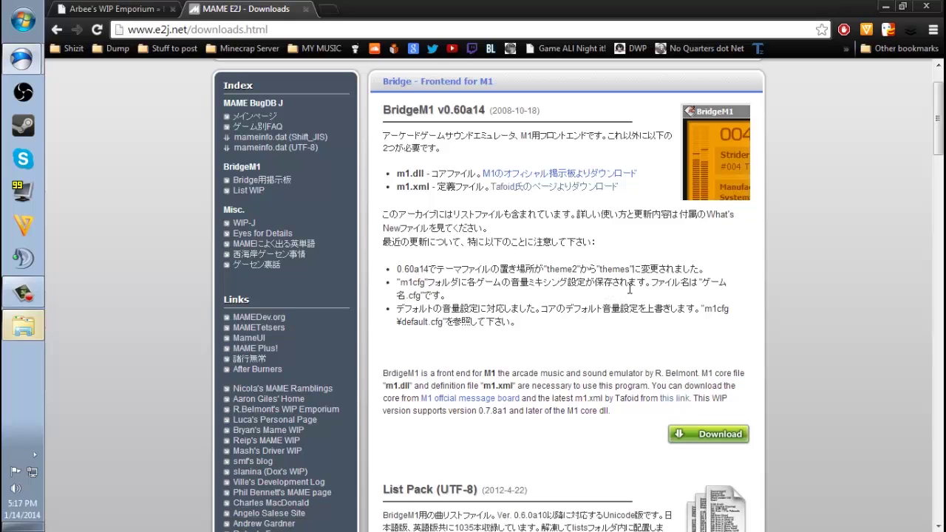
Open bridge.ini from the MAME + Extras folder, examine its path and option settings, and close it.
left_click(885, 6)
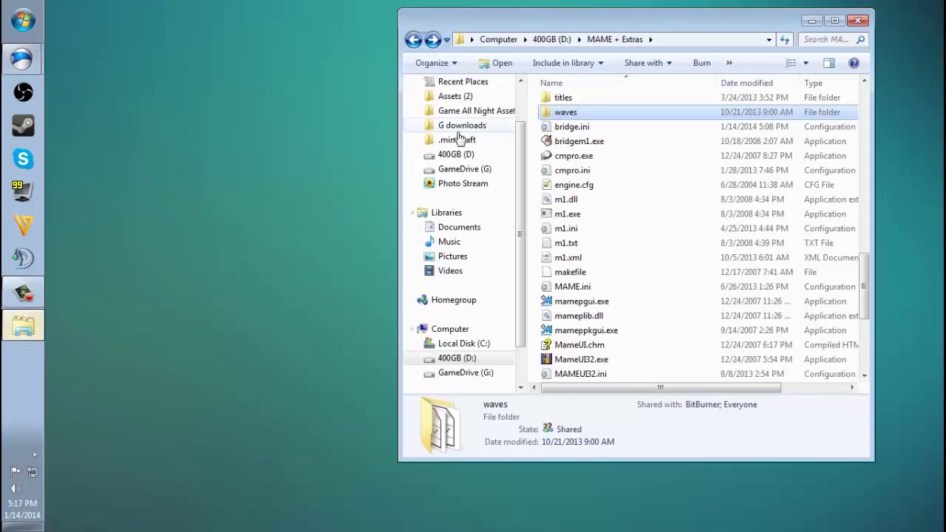
left_click(571, 127)
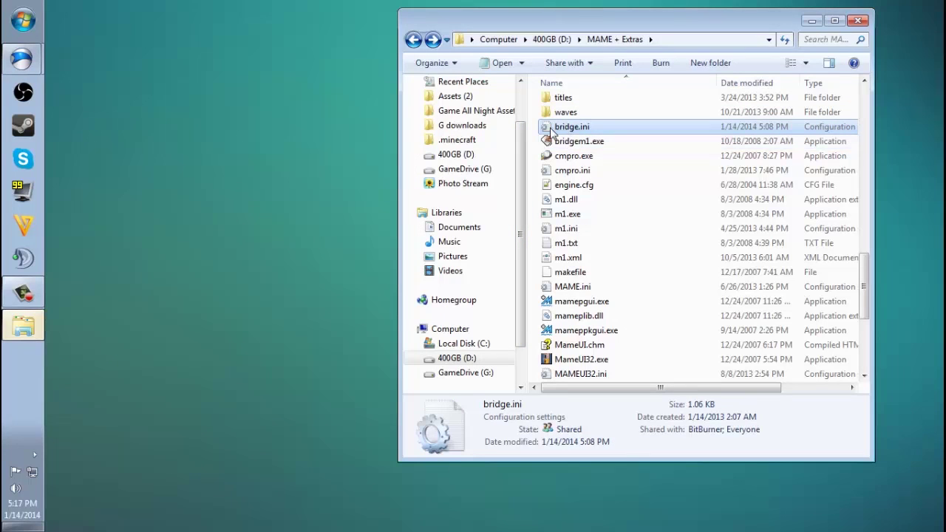
left_click(551, 131)
left_click(574, 156)
double_click(551, 131)
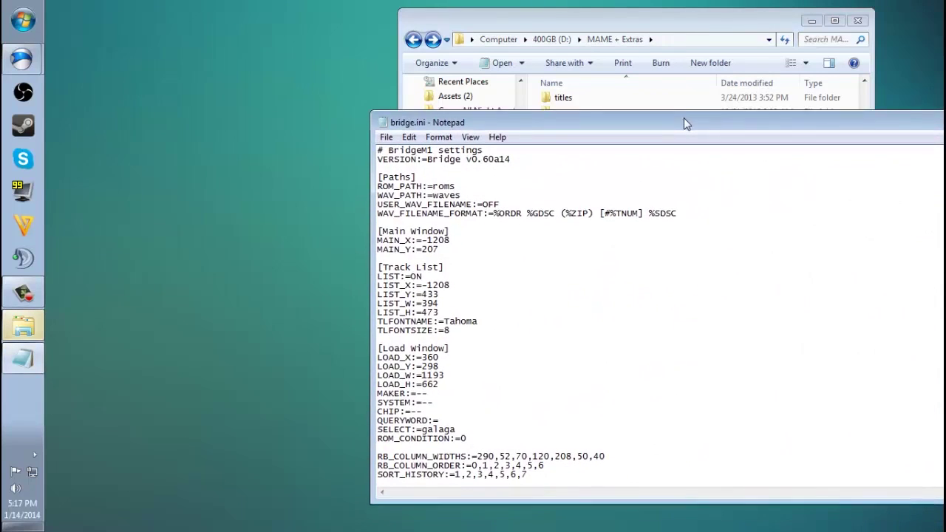
scroll(513, 352, "down", 6)
scroll(513, 359, "down", 5)
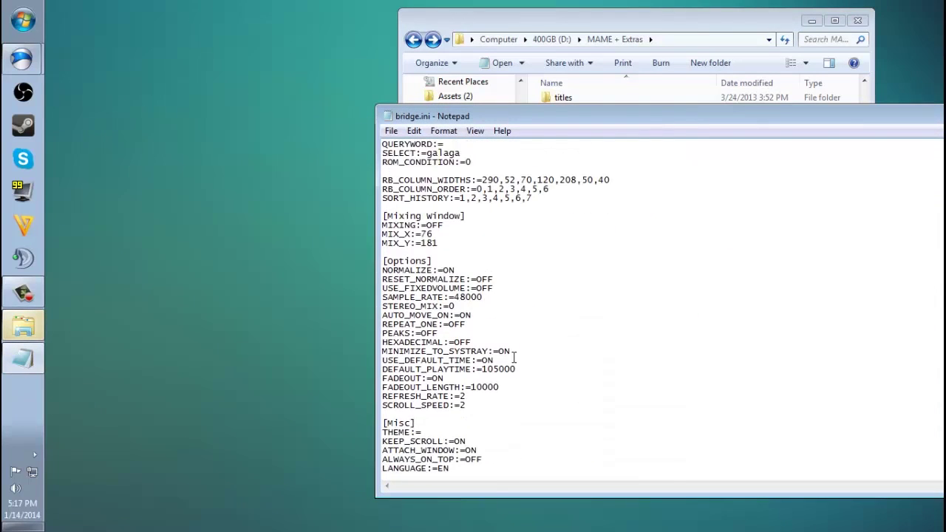
scroll(517, 343, "up", 12)
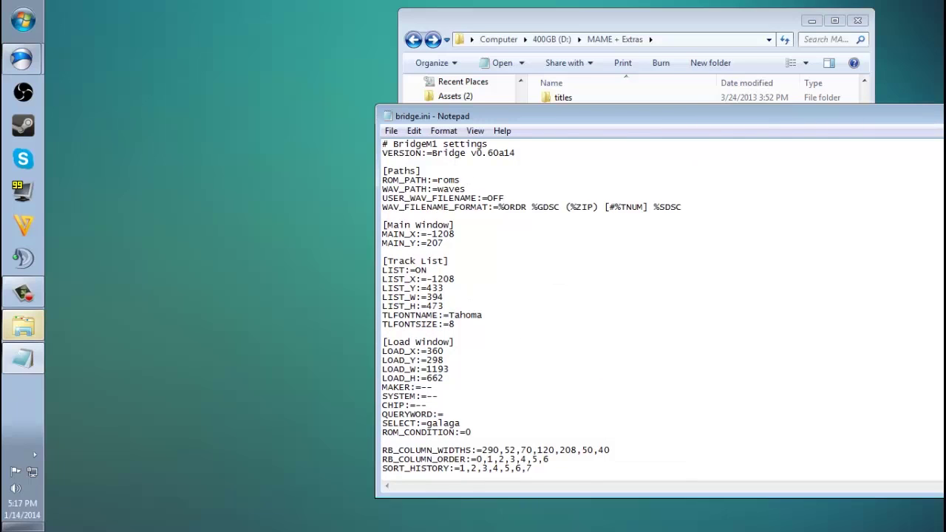
key("alt+F4")
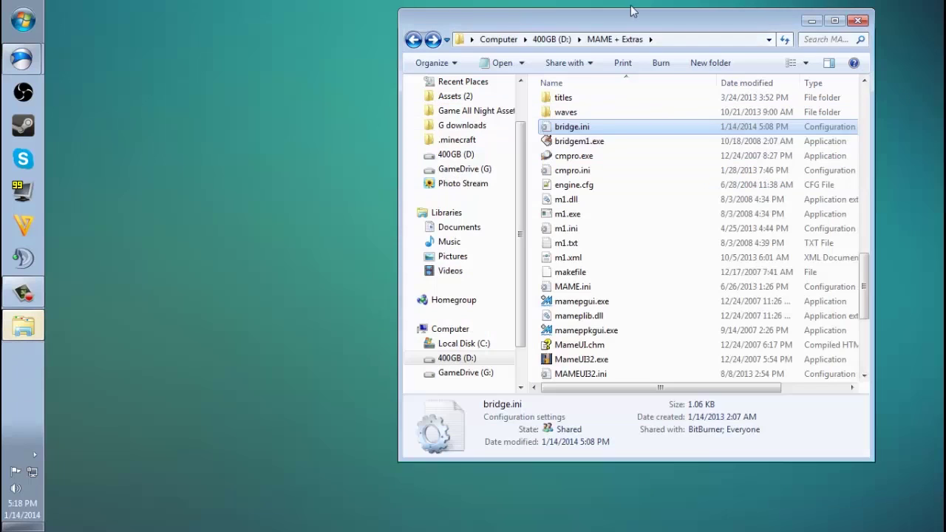
Launch bridgem1.exe from the MAME + Extras folder and move the Bridge window over the folder window.
left_click(565, 157)
left_click(577, 143)
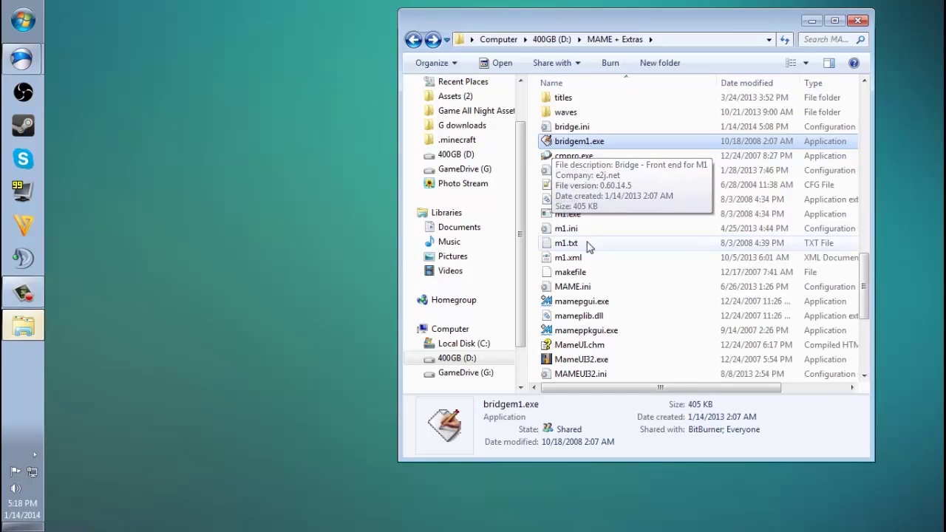
left_click(556, 214)
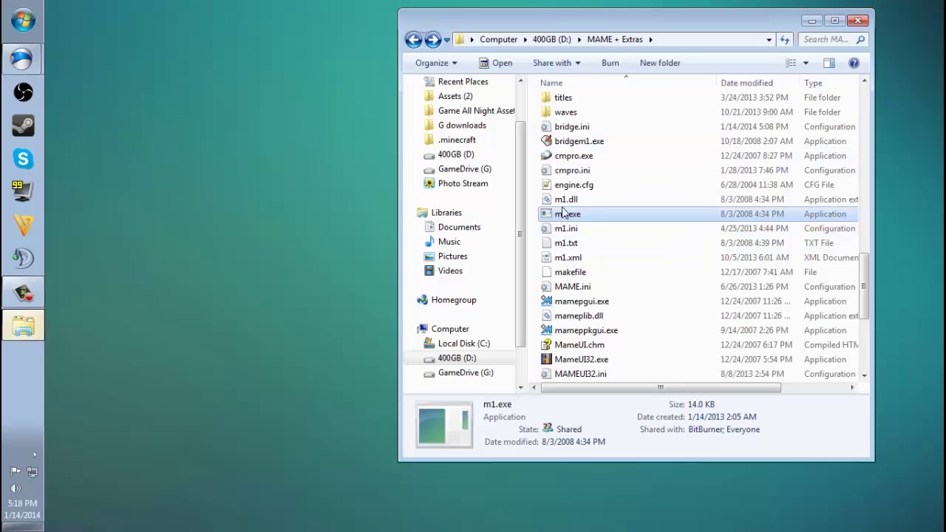
left_click(575, 145)
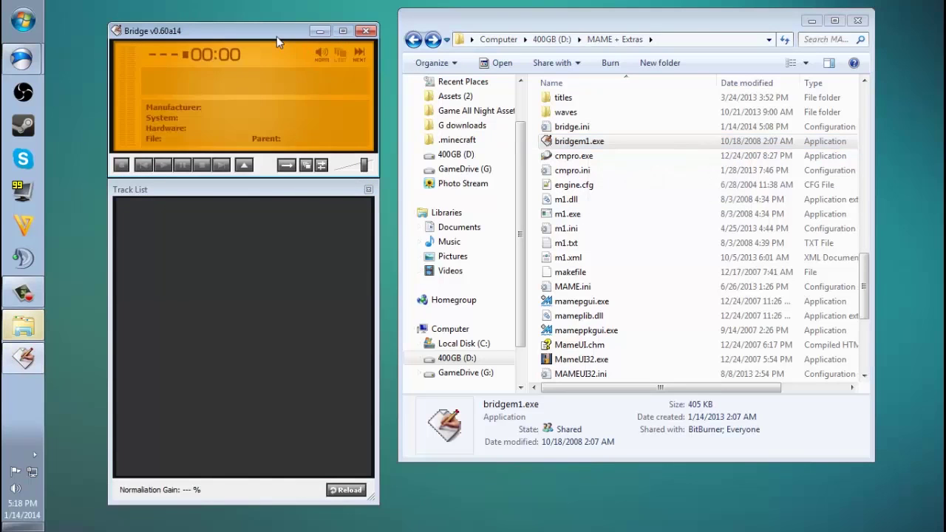
left_click_drag(276, 36, 611, 28)
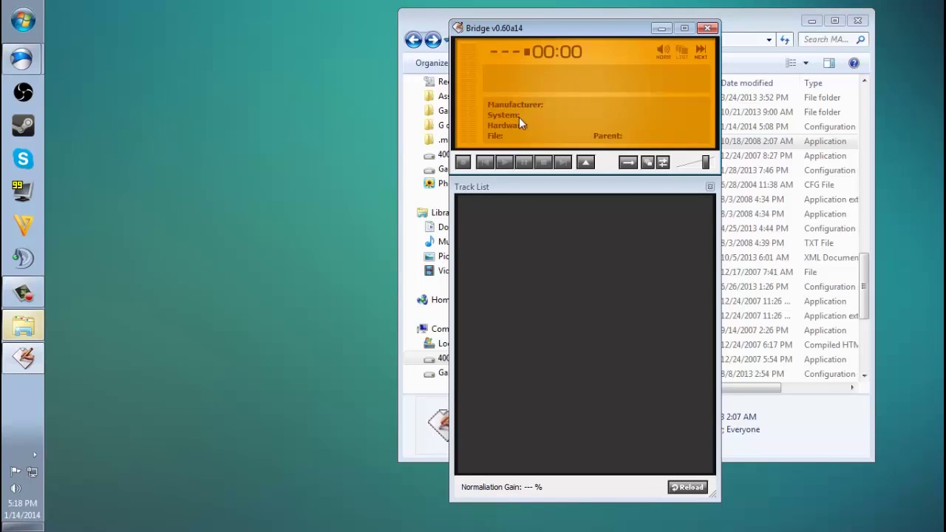
Load the game Galaga (Namco rev. B) from the ROM browser.
left_click(584, 164)
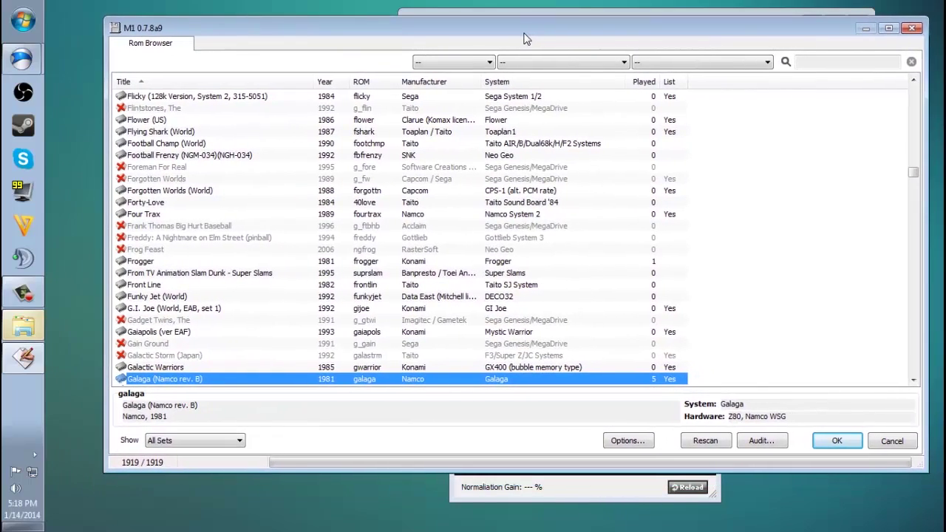
scroll(274, 284, "down", 3)
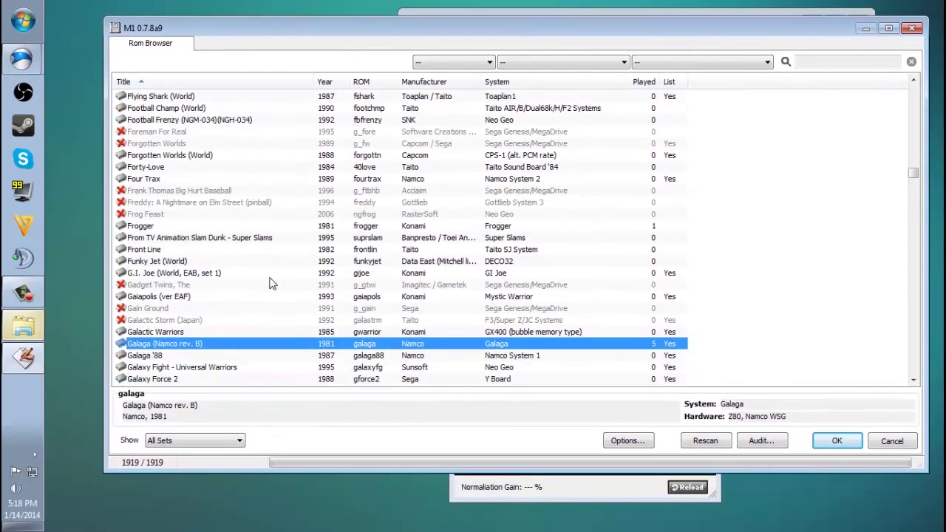
scroll(260, 284, "up", 2)
scroll(369, 235, "down", 4)
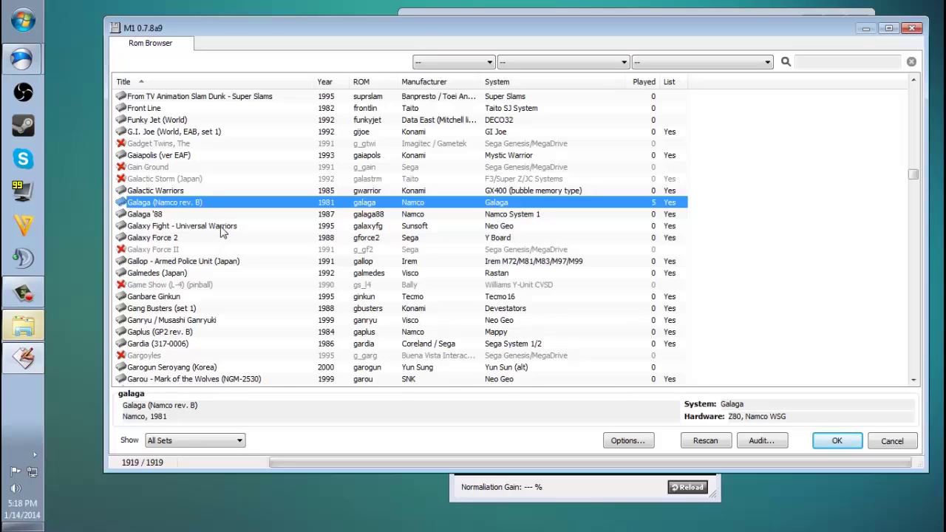
left_click(220, 232)
scroll(224, 231, "down", 1)
scroll(199, 238, "down", 1)
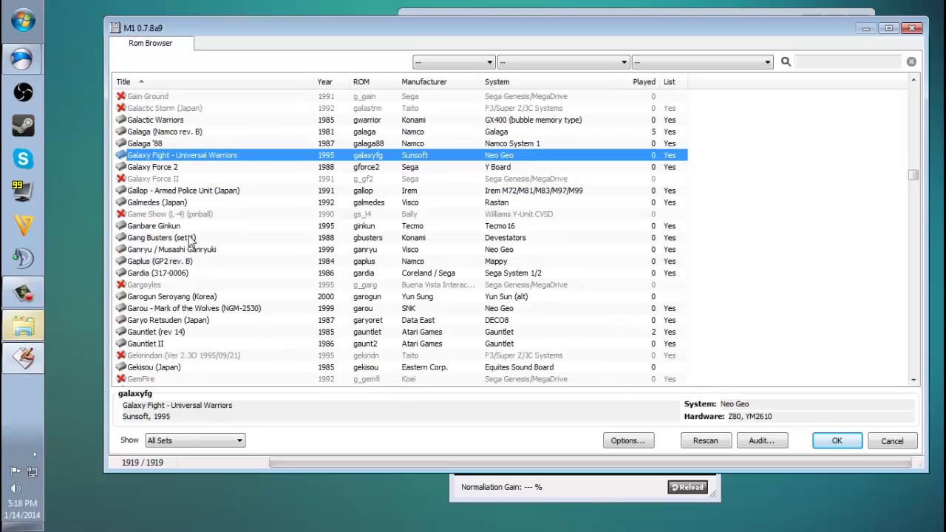
left_click(170, 238)
scroll(189, 260, "down", 2)
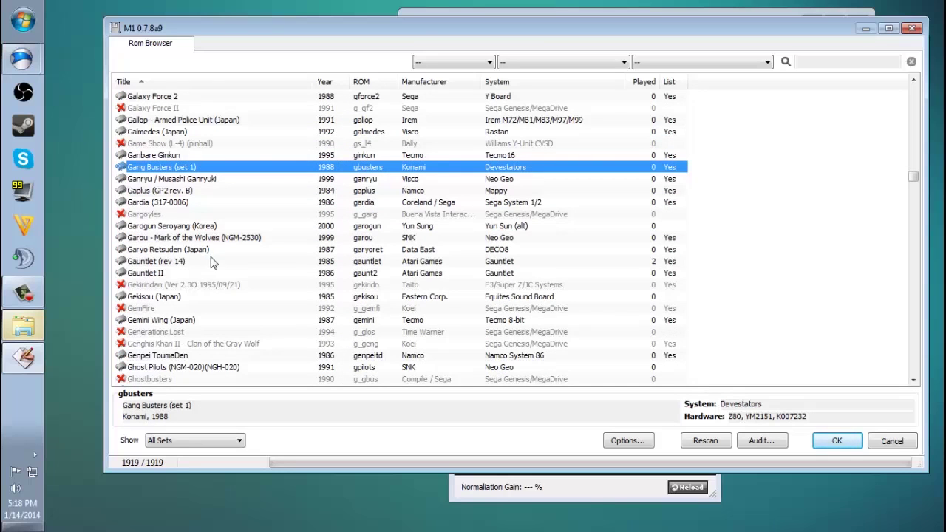
scroll(213, 263, "up", 5)
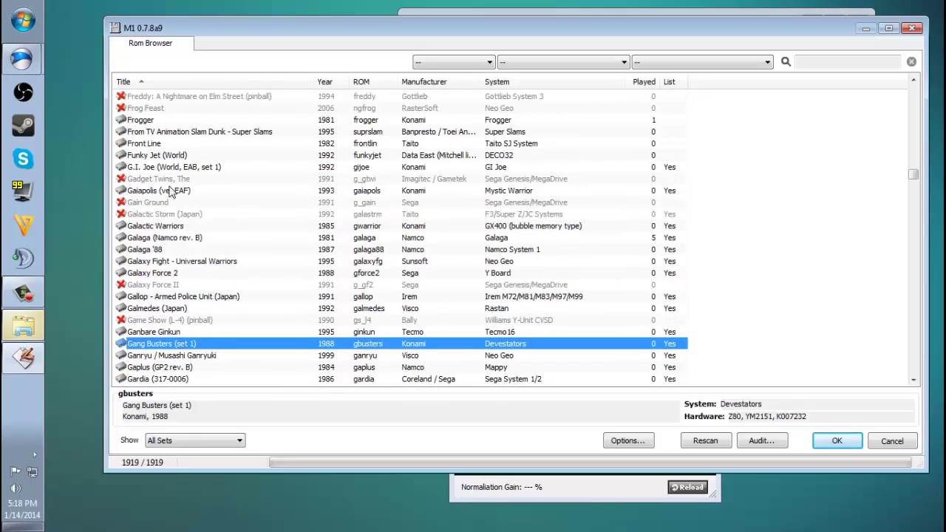
left_click(157, 239)
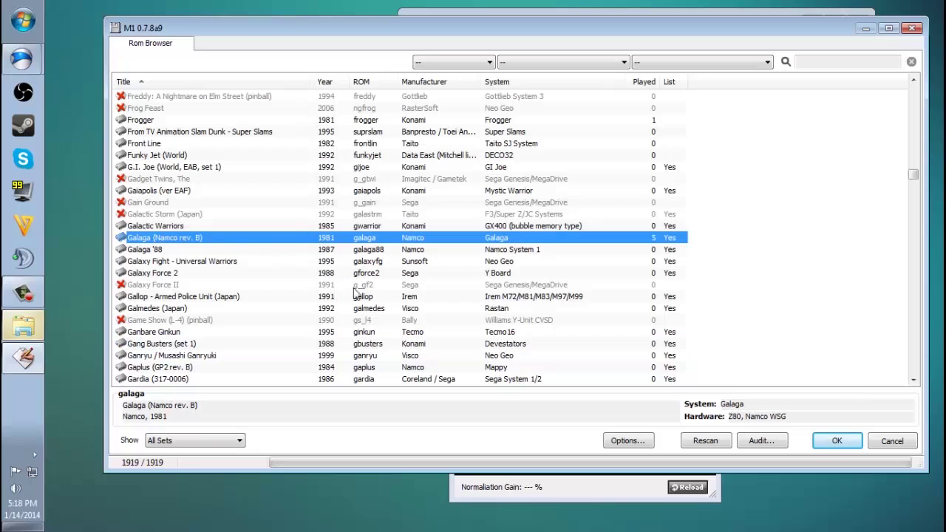
left_click(836, 441)
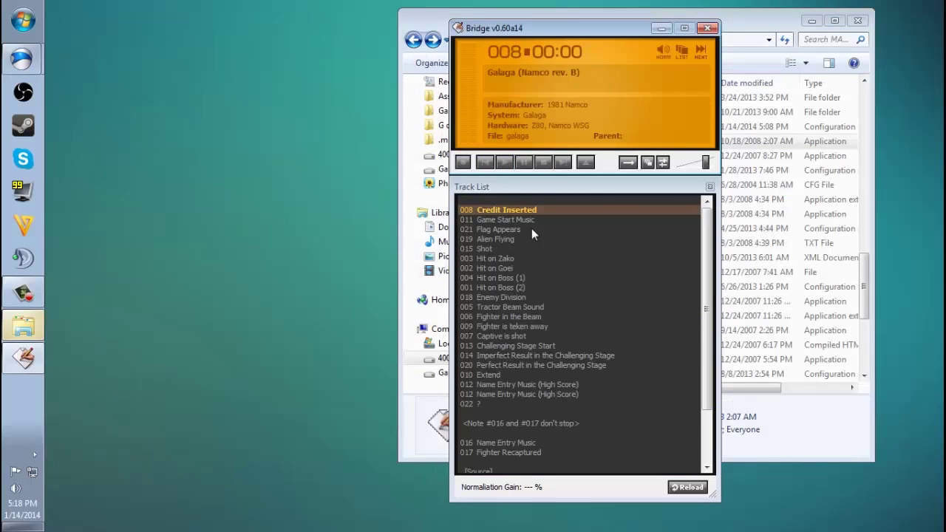
Play the Galaga tracks Hit on Boss (2) and Enemy Division, ending with playback stopped.
left_click(494, 277)
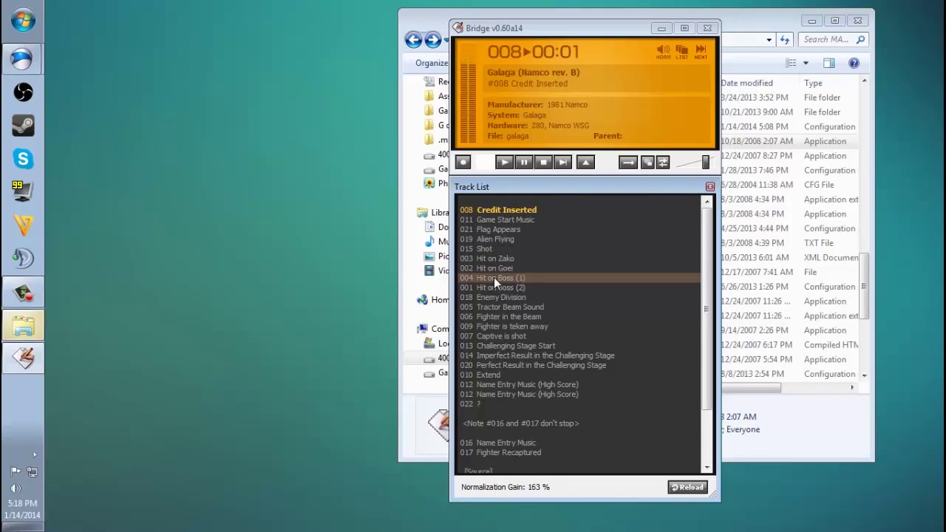
left_click(500, 289)
double_click(499, 289)
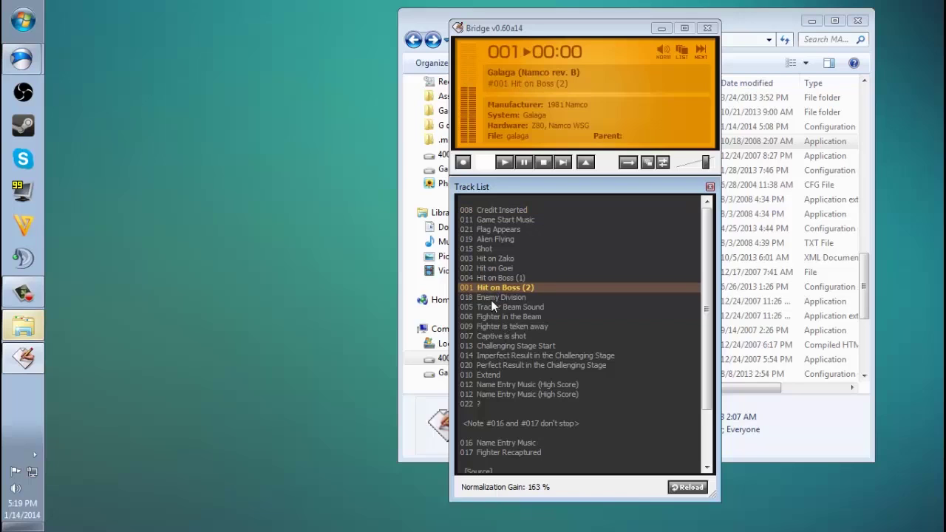
double_click(493, 298)
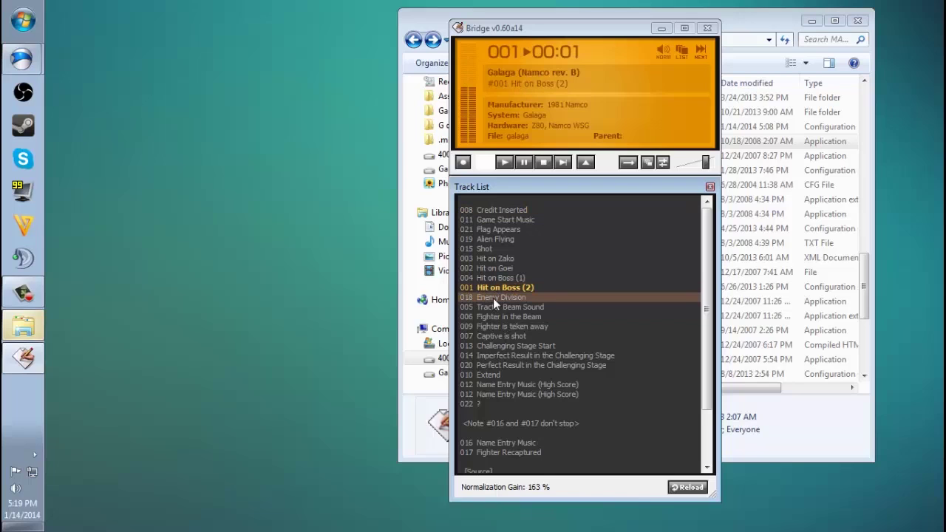
left_click(544, 163)
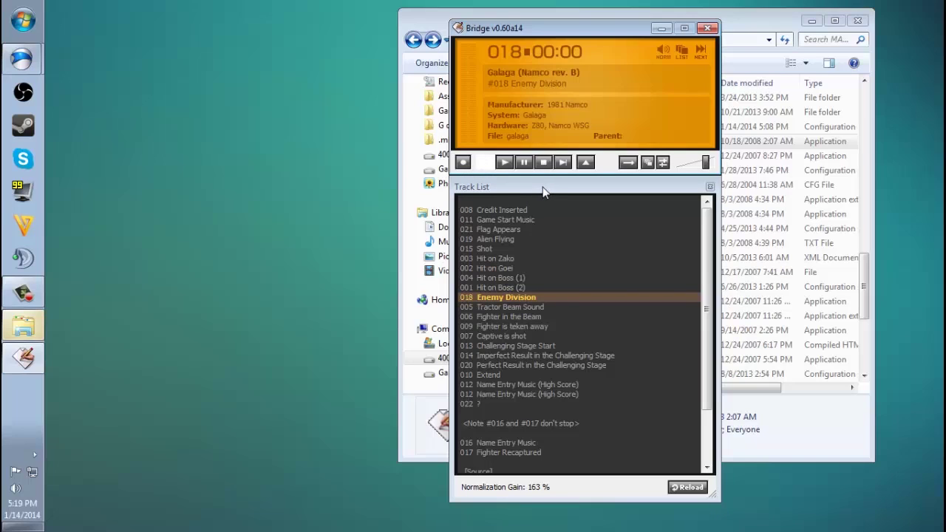
Record track 007 Captive is shot to a WAV file with wave logging, ending with playback and logging off.
left_click(463, 163)
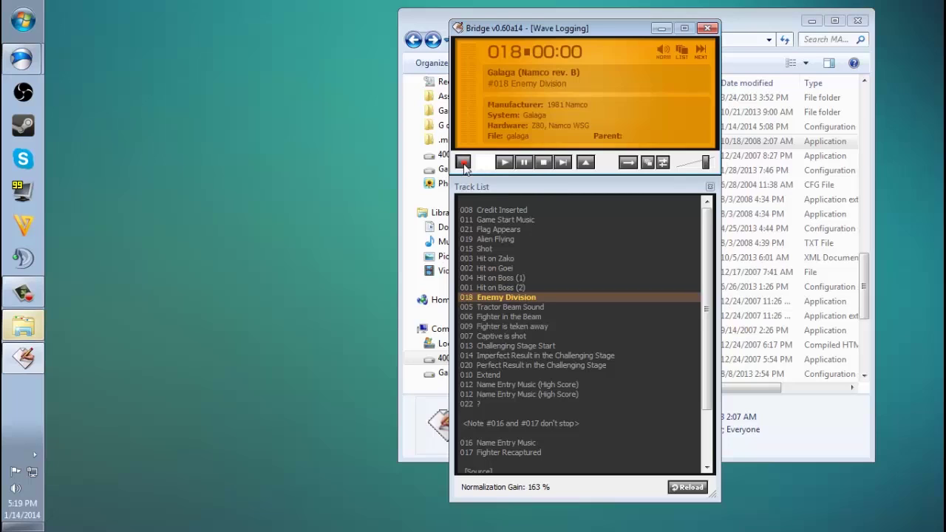
double_click(505, 339)
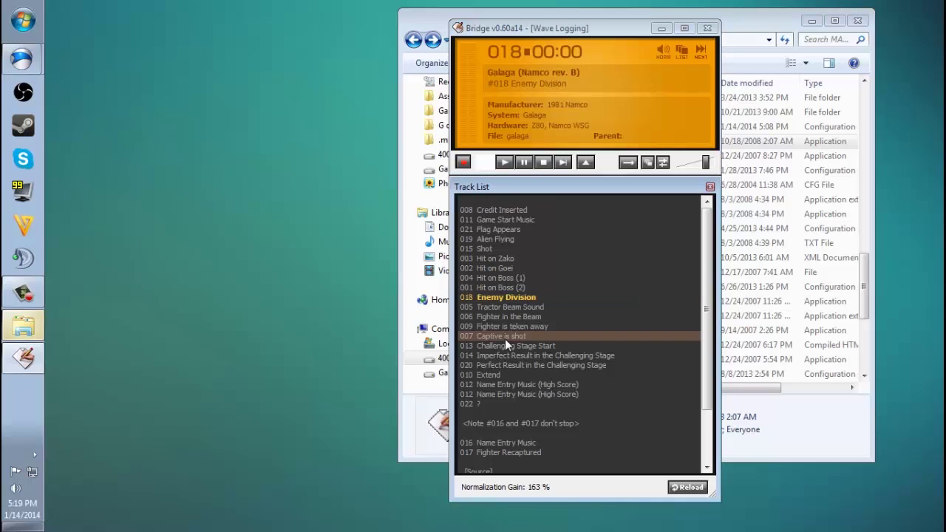
left_click(544, 163)
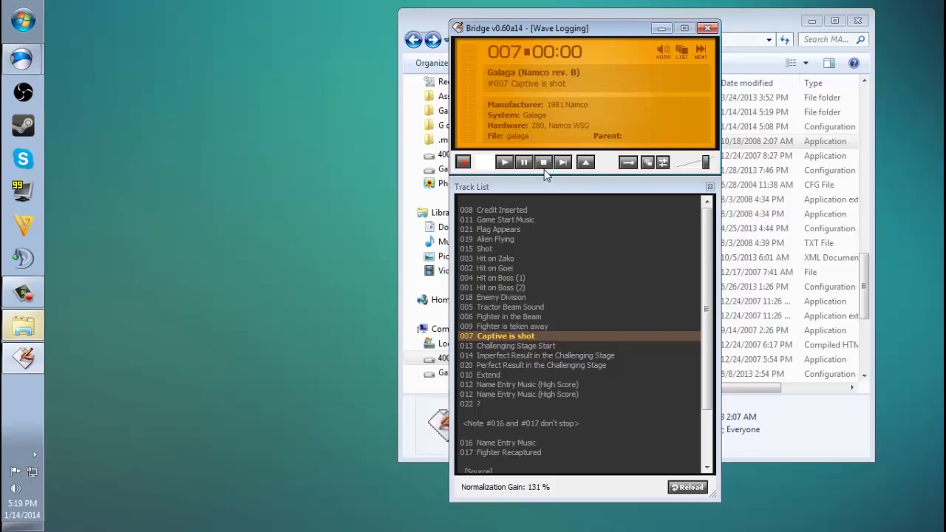
left_click(463, 165)
Find and select the recorded file galaga-007.wav in the waves folder inside MAME + Extras.
left_click_drag(627, 30, 408, 25)
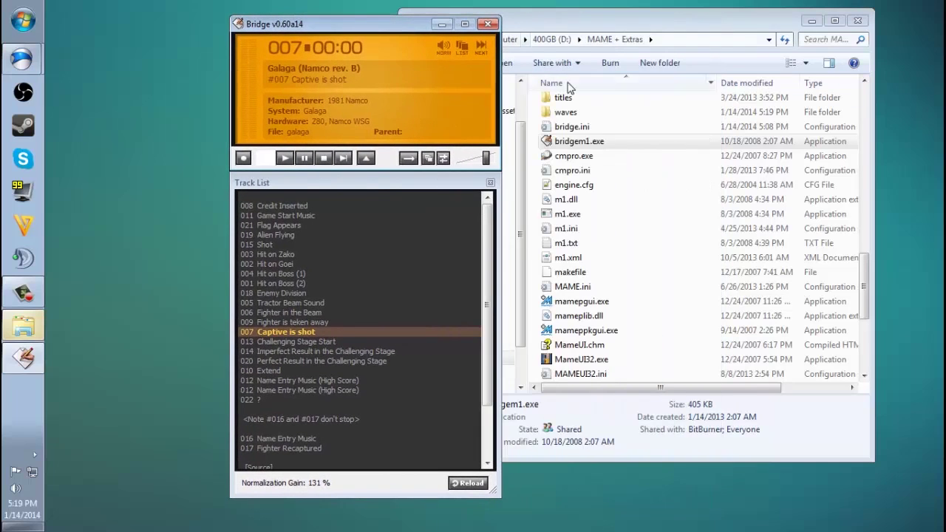
left_click(580, 148)
scroll(599, 244, "down", 5)
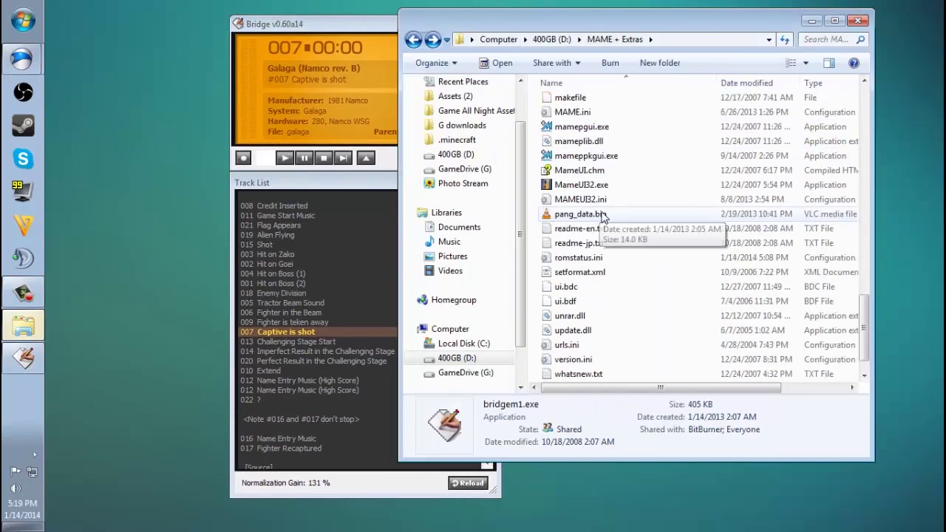
scroll(632, 330, "up", 5)
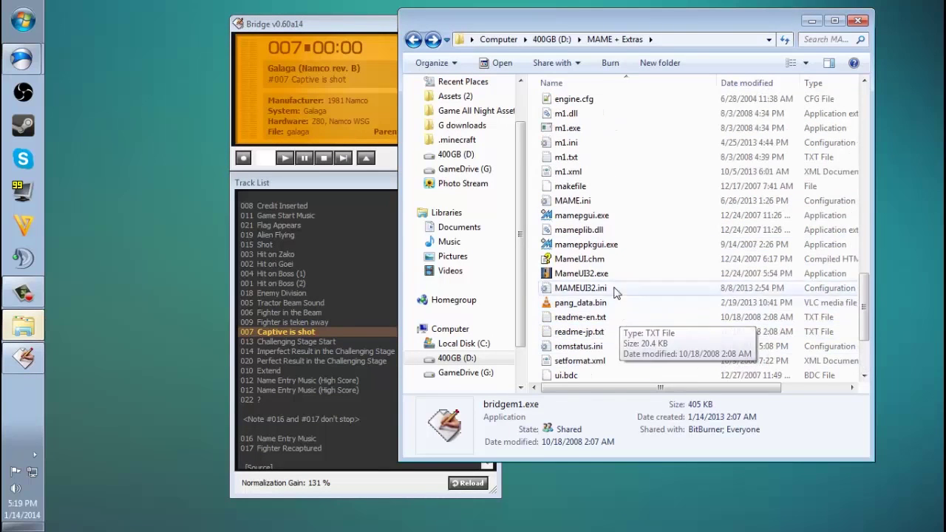
scroll(581, 189, "up", 1)
double_click(573, 154)
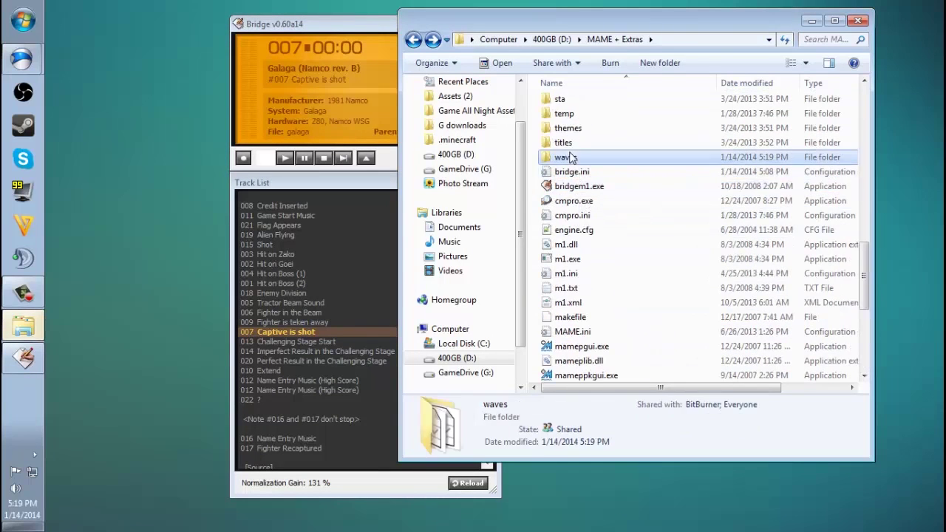
scroll(655, 239, "down", 4)
scroll(655, 240, "down", 20)
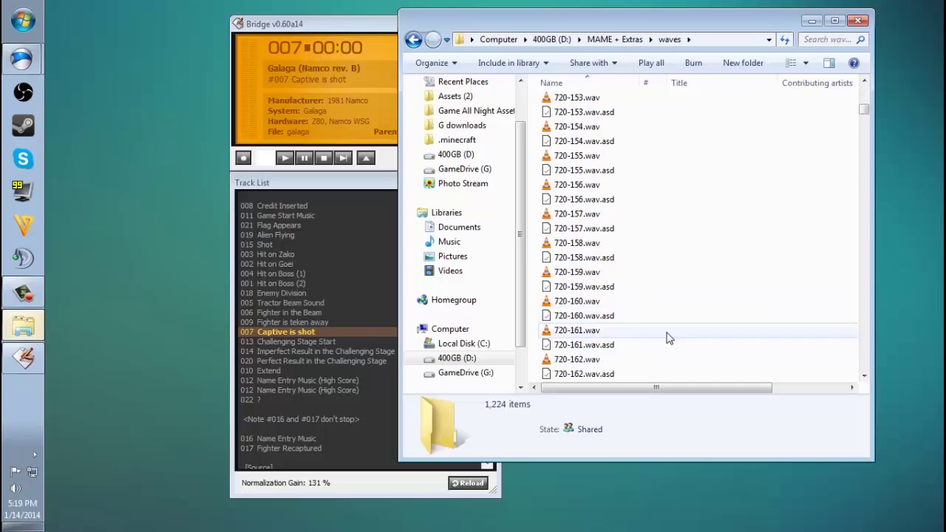
left_click_drag(867, 117, 867, 216)
scroll(625, 183, "up", 1)
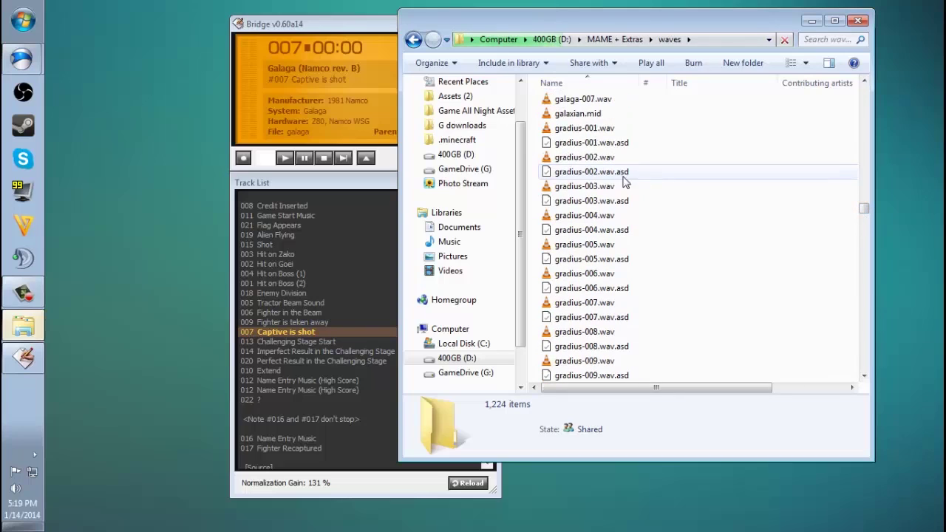
scroll(624, 183, "up", 2)
left_click(558, 189)
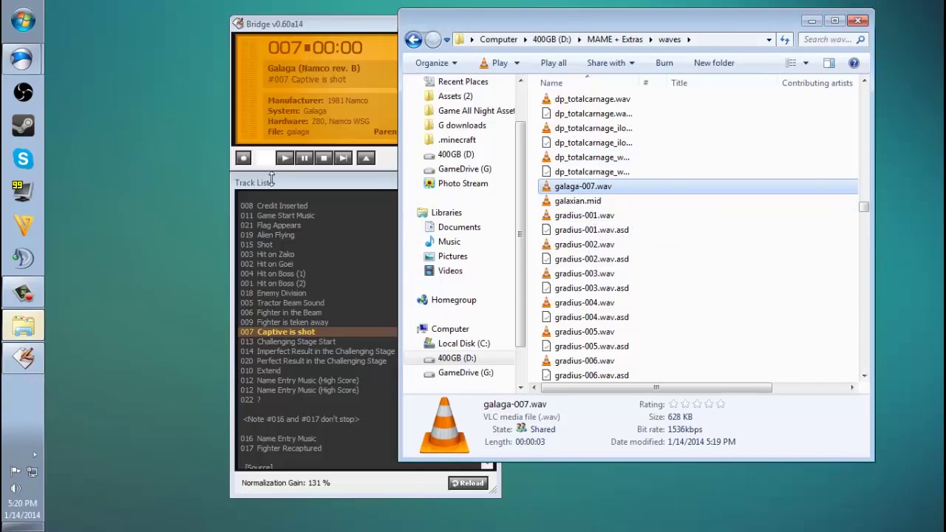
Move the Bridge window so that it sits beside the waves folder window without overlapping it.
left_click(322, 111)
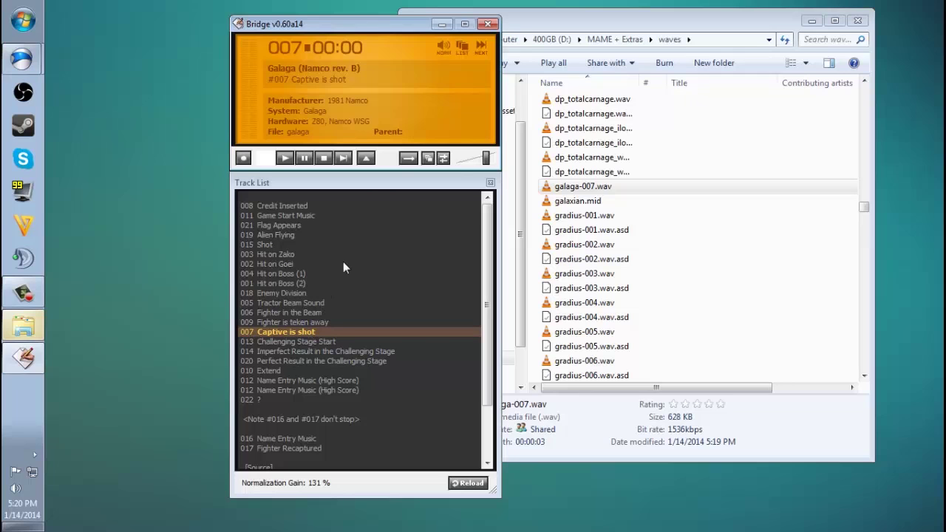
left_click_drag(409, 23, 297, 18)
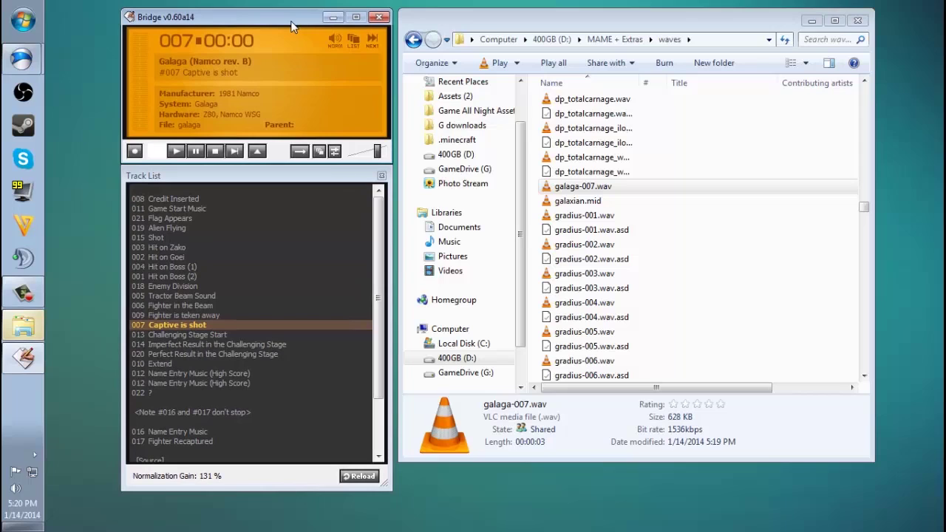